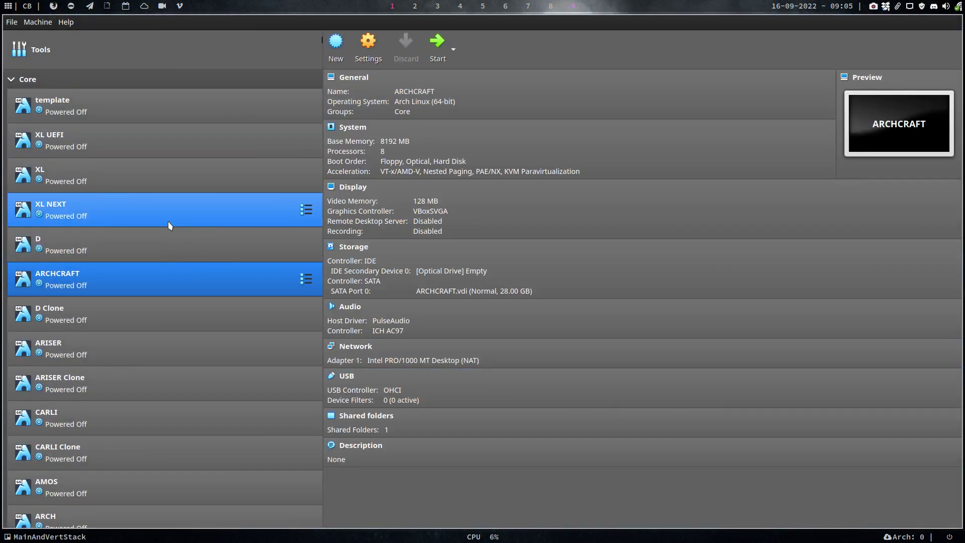
Step: Select the XL UEFI virtual machine in VirtualBox Manager and boot it
click(142, 147)
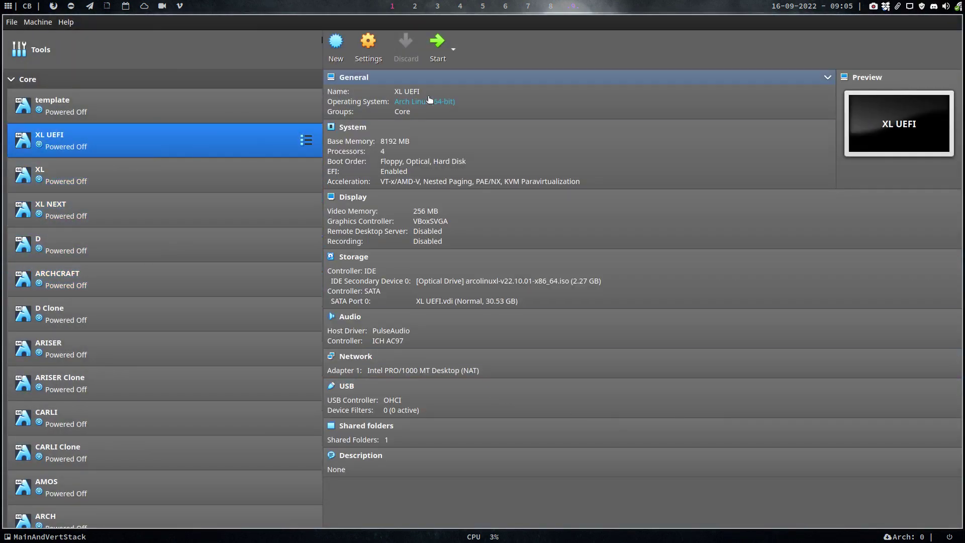
click(437, 45)
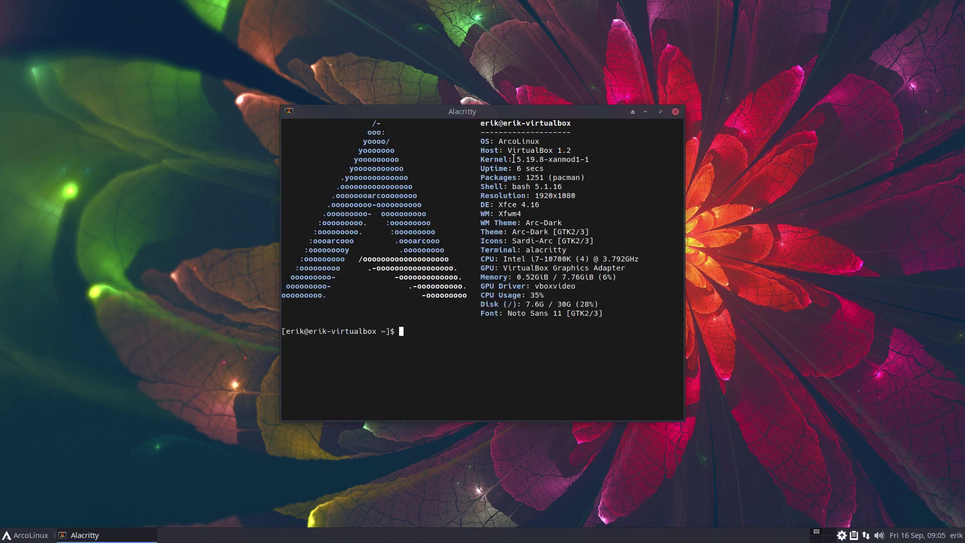
Step: Mark kernel 5.19.8-xanmod1-1, type a partial 'sudo pacman -S xanm' command, then close the terminal
drag(512, 159, 592, 160)
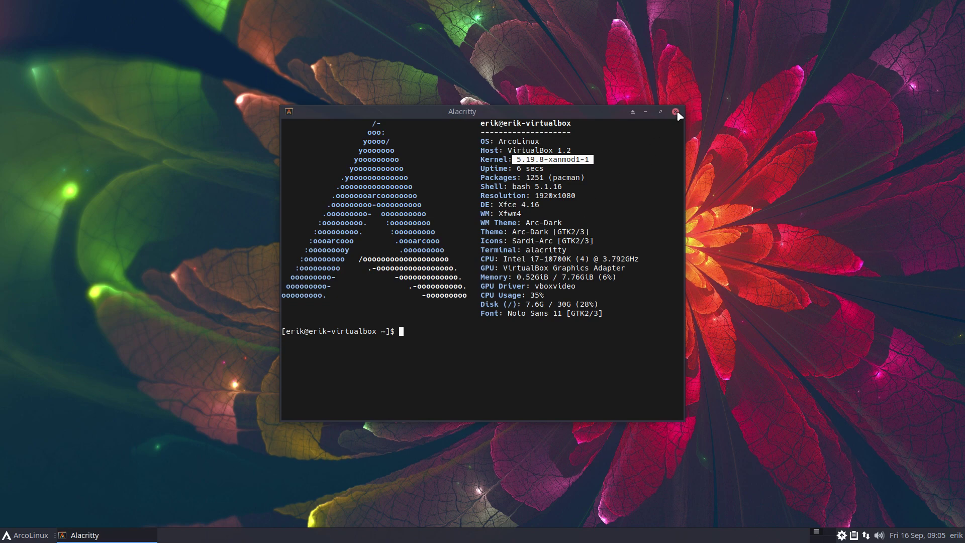
click(528, 333)
text(sudo pacman)
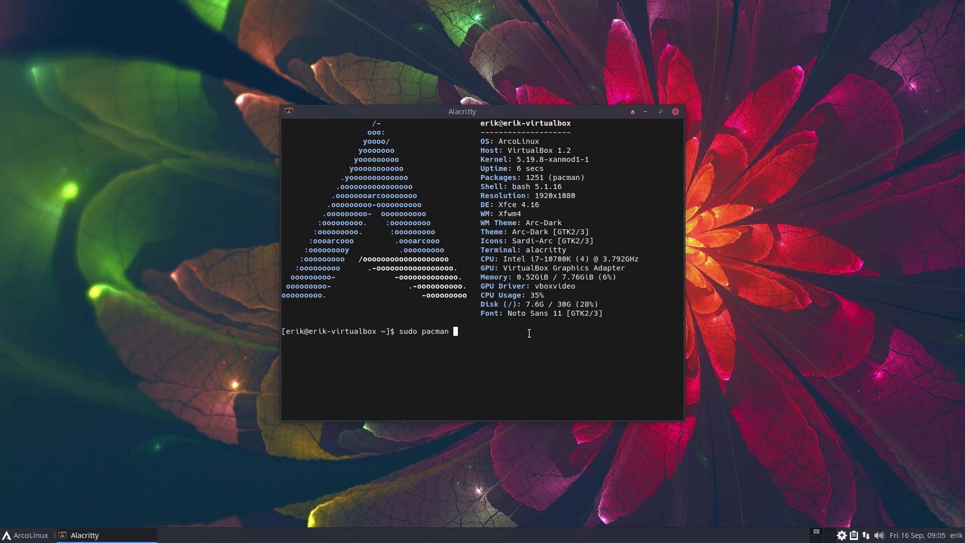
text(-Sy)
key(BackSpace)
key(BackSpace)
key(BackSpace)
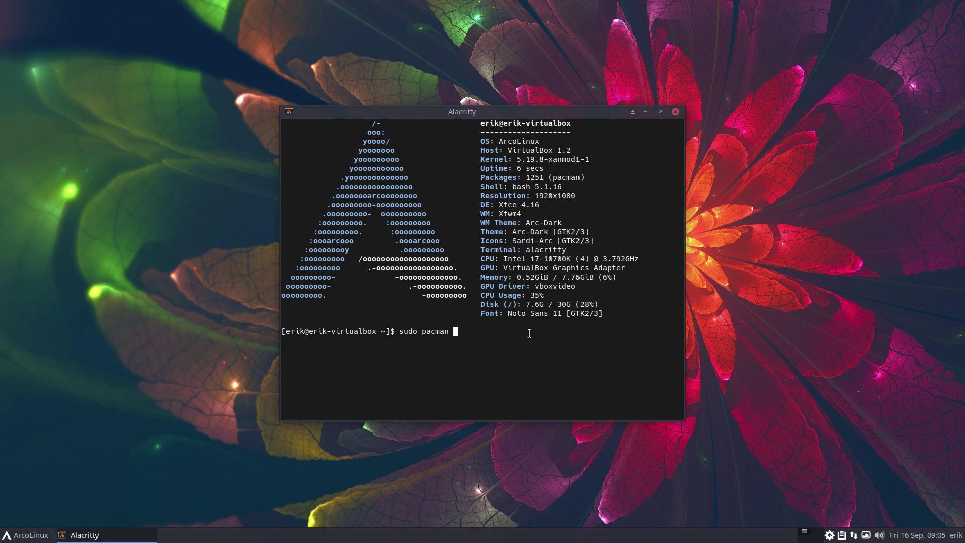
text(-S xanm)
drag(548, 159, 589, 158)
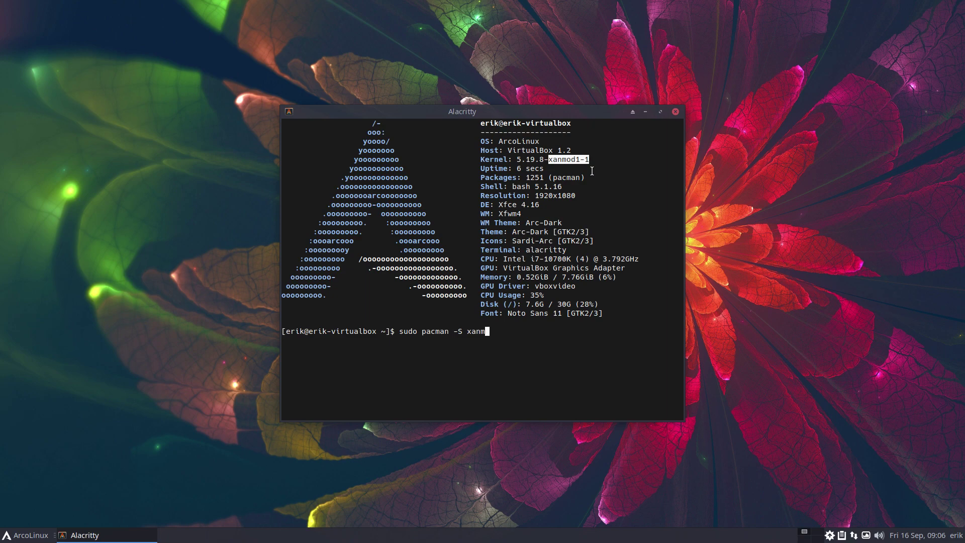
click(675, 112)
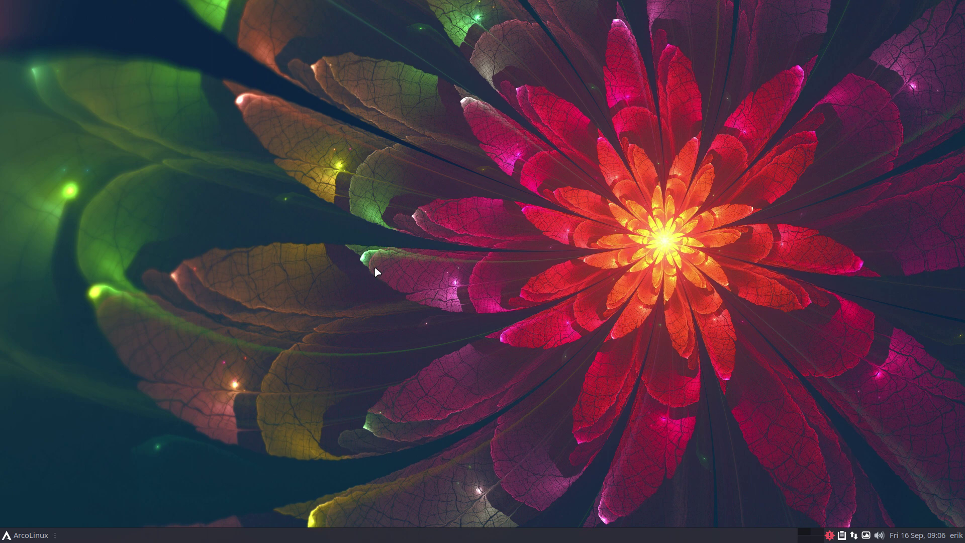
Step: Run 'yay bluemail' in a new terminal, choose 1 (aur/bluemail), and bring up the home folder
key(super+Return)
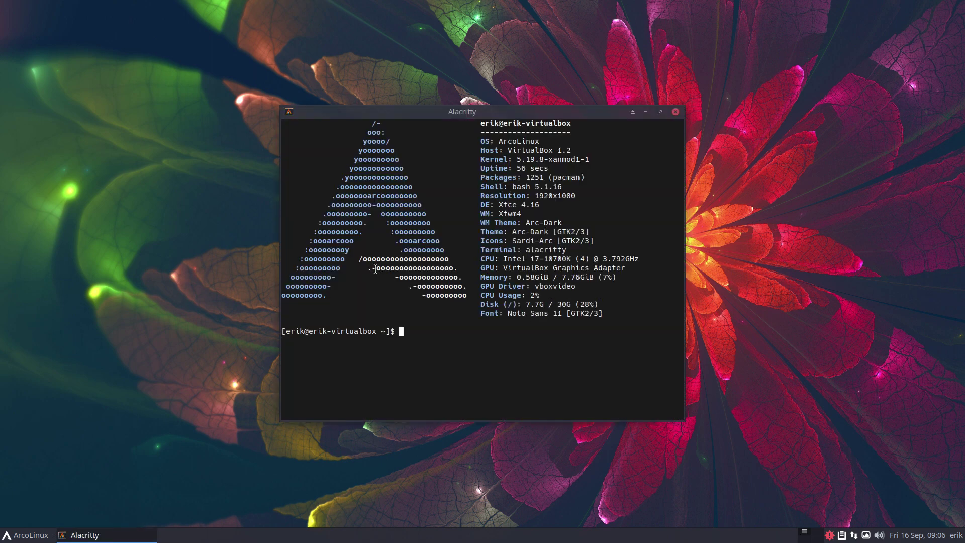
text(yay bluemail)
key(Return)
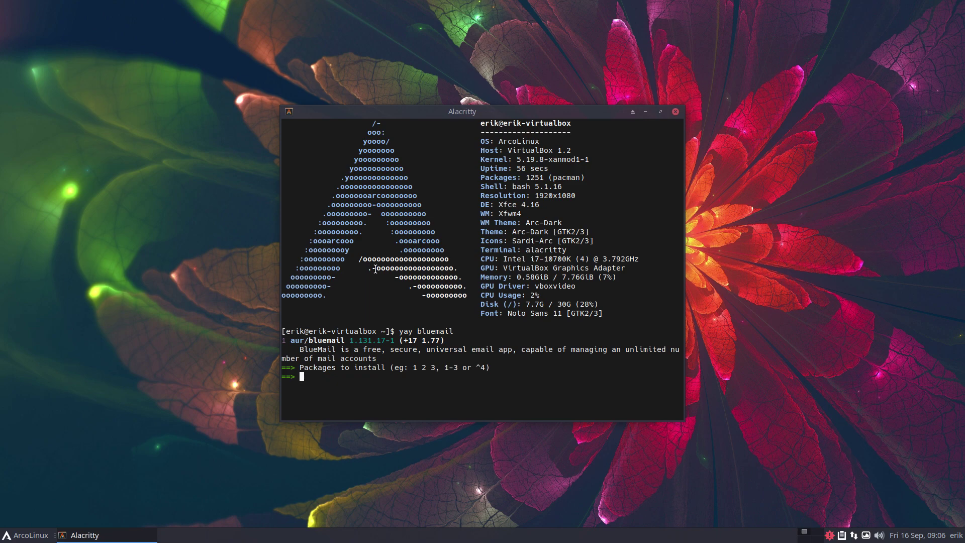
text(1)
key(Return)
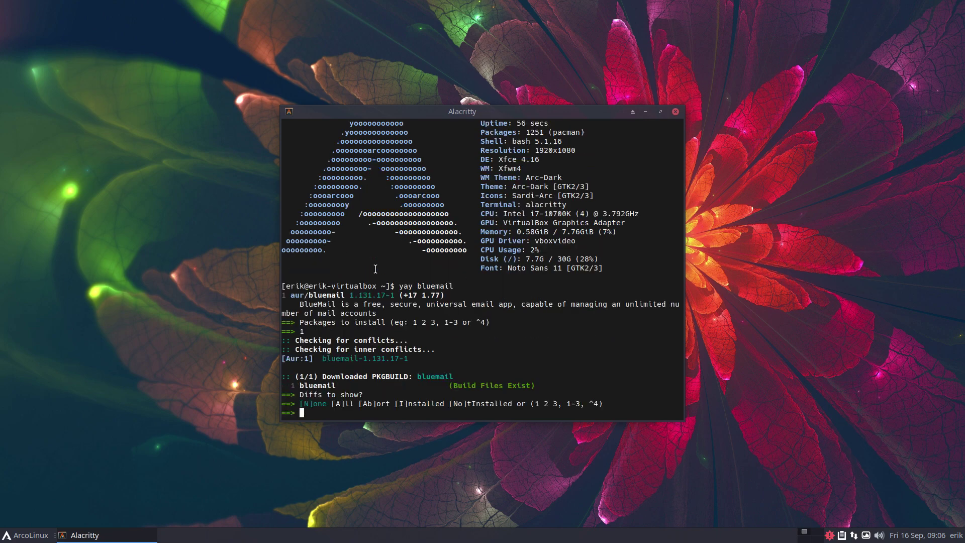
key(super+e)
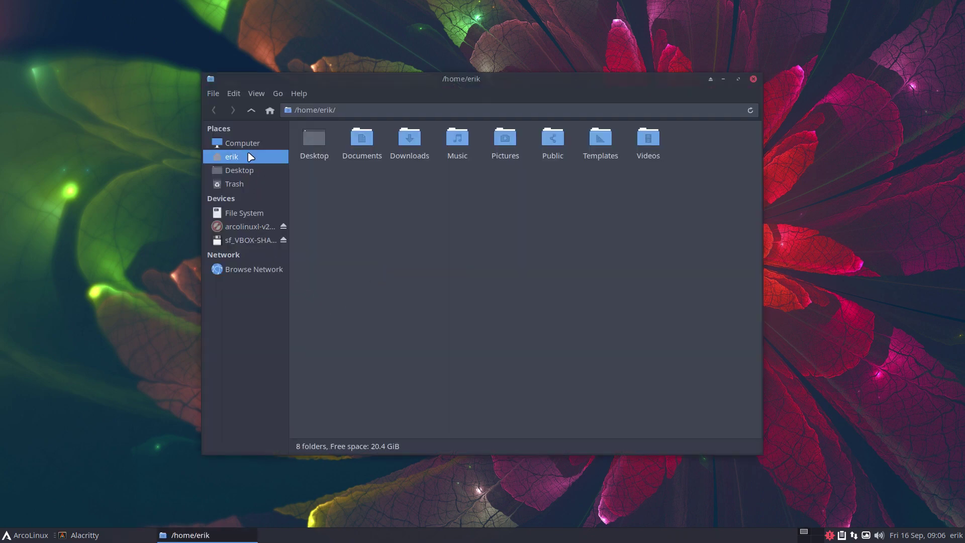
Step: Show hidden files and open the .cache/yay/bluemail folder in Thunar
key(ctrl+h)
double_click(384, 138)
double_click(319, 190)
double_click(311, 145)
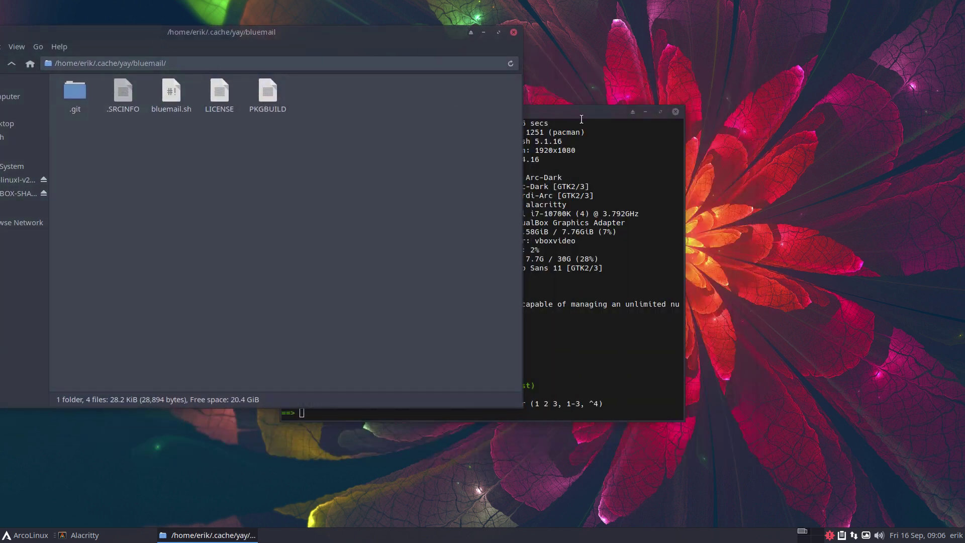
Step: Answer 1 at the yay prompt and select PKGBUILD in the bluemail build folder
click(579, 120)
text(1)
key(Return)
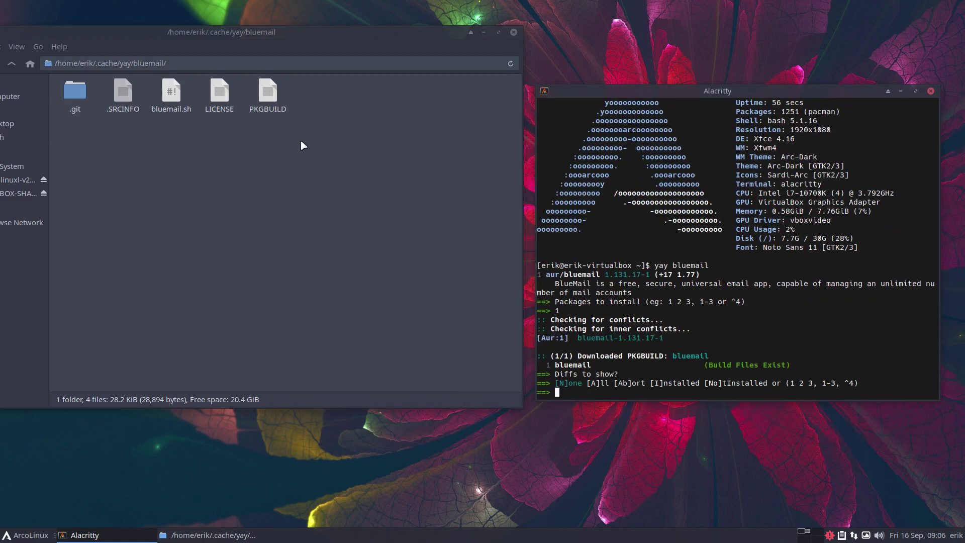
click(268, 93)
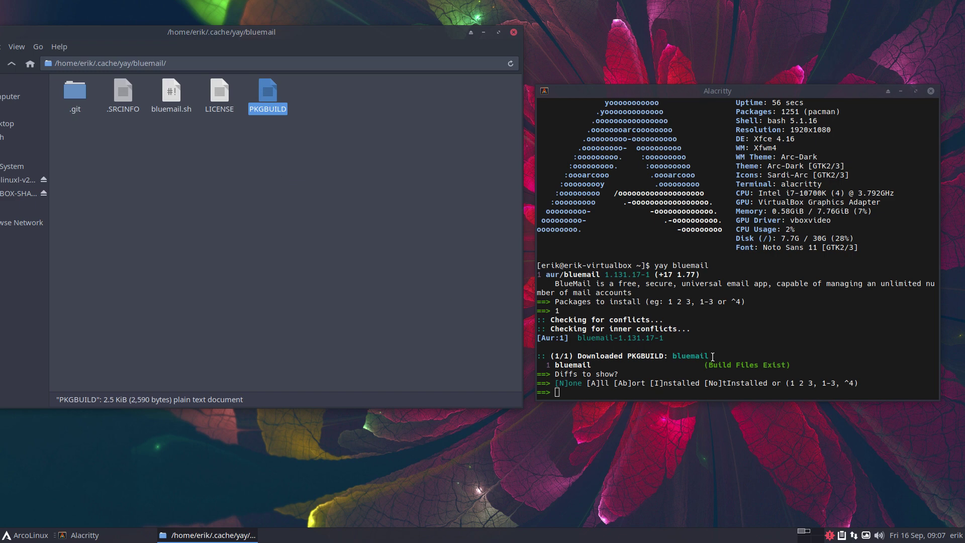
click(626, 384)
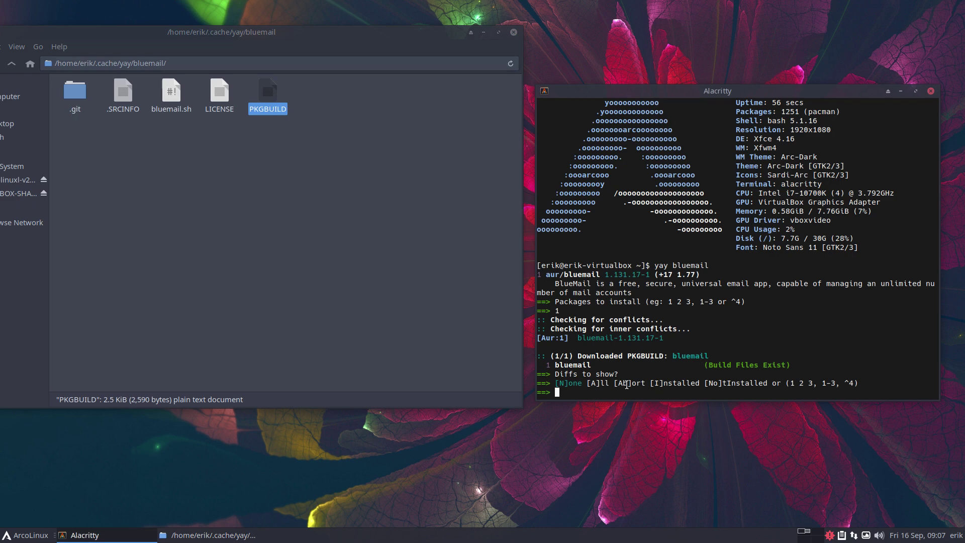
Step: Skip the diffs with 'n', let makepkg build, then enter the sudo password to install bluemail 1.131.17-1
text(n)
key(Return)
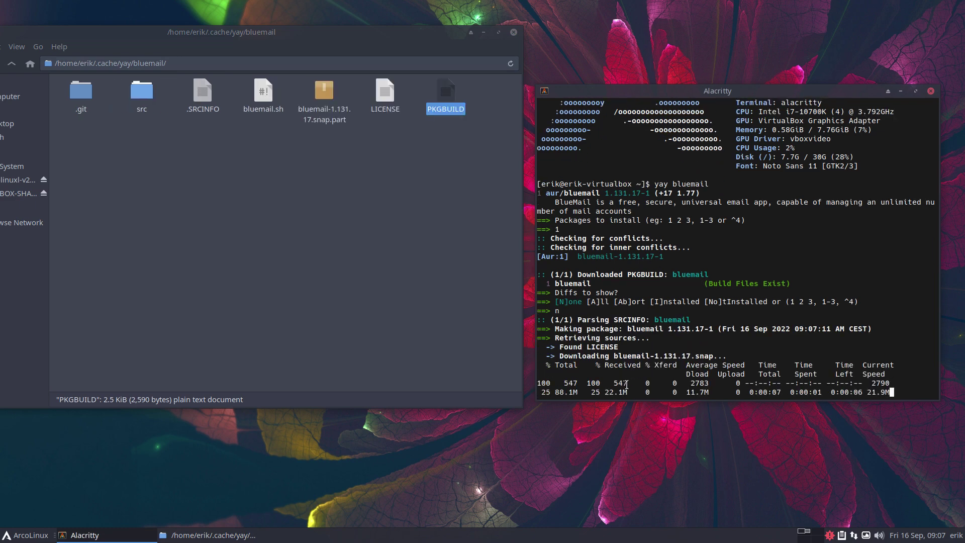
click(135, 109)
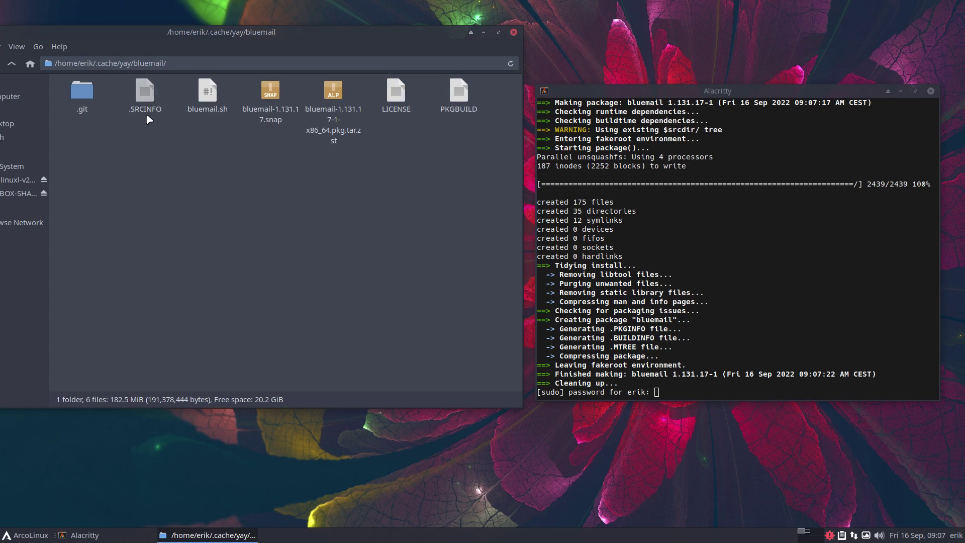
click(336, 132)
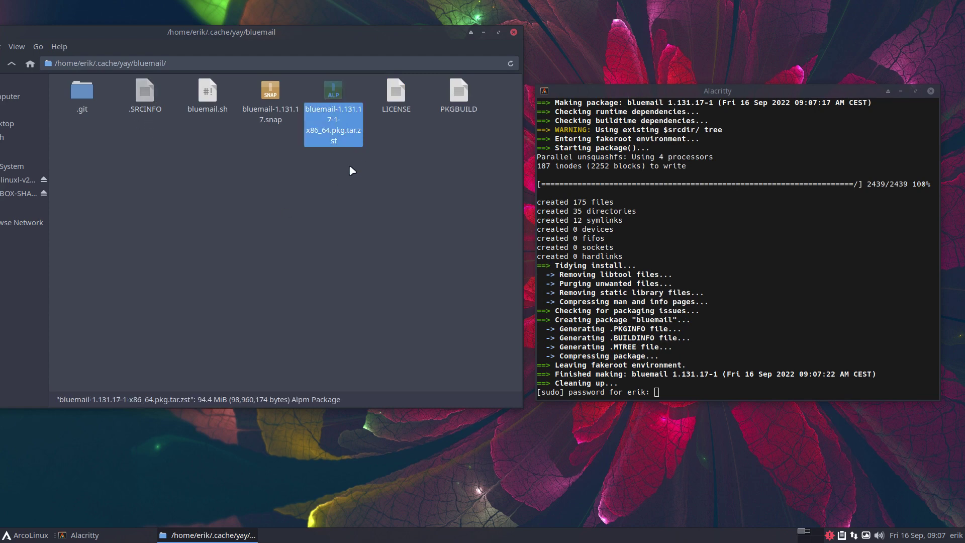
click(788, 343)
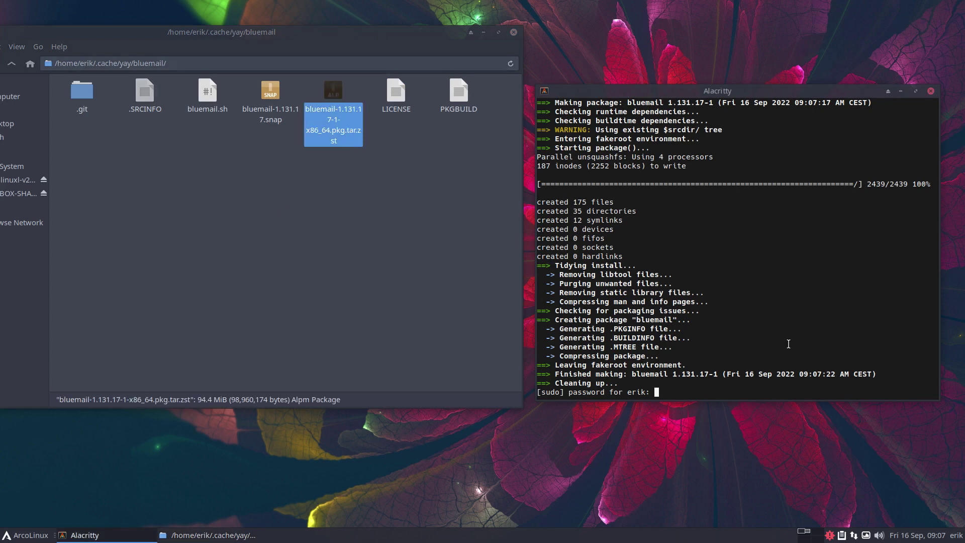
key(Return)
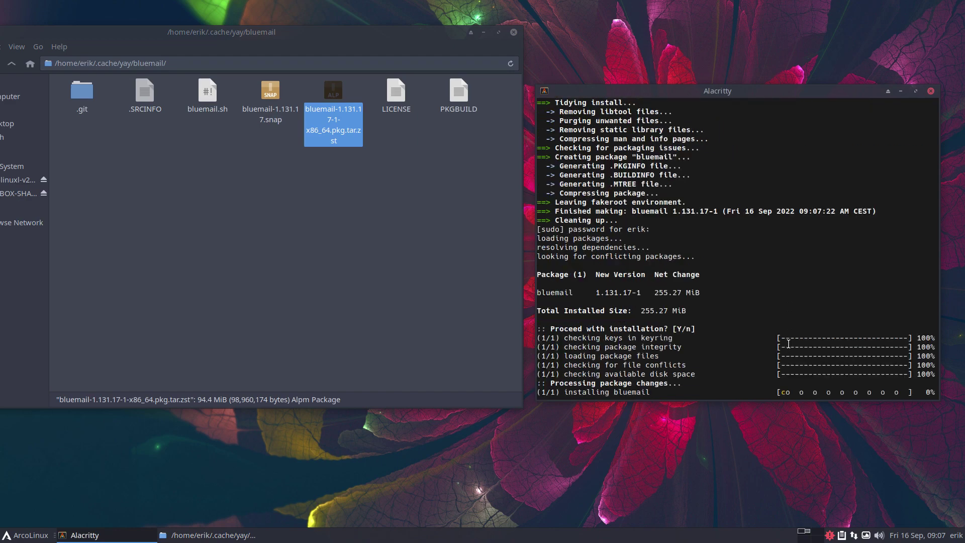
scroll(687, 266, up, 2)
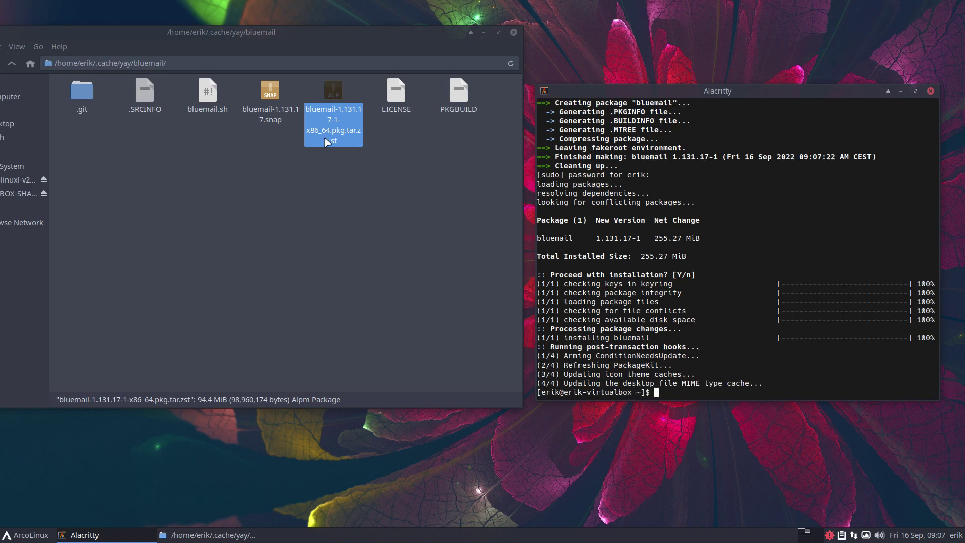
Step: Open a terminal in the build folder and prepare 'sudo pacman -U bluemail-1.131.17-1-x86_64.pkg.tar.zst'
right_click(342, 186)
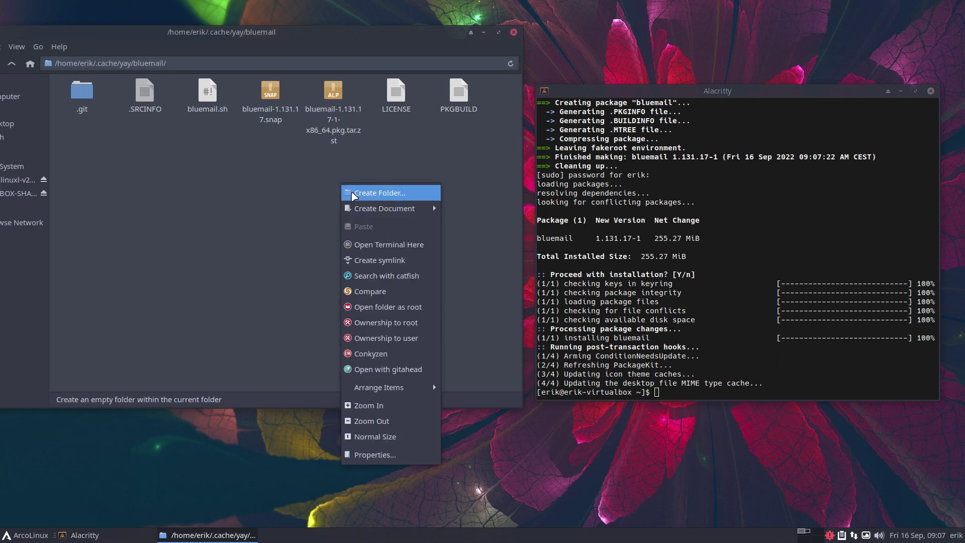
click(415, 247)
text(sudo pacman -U)
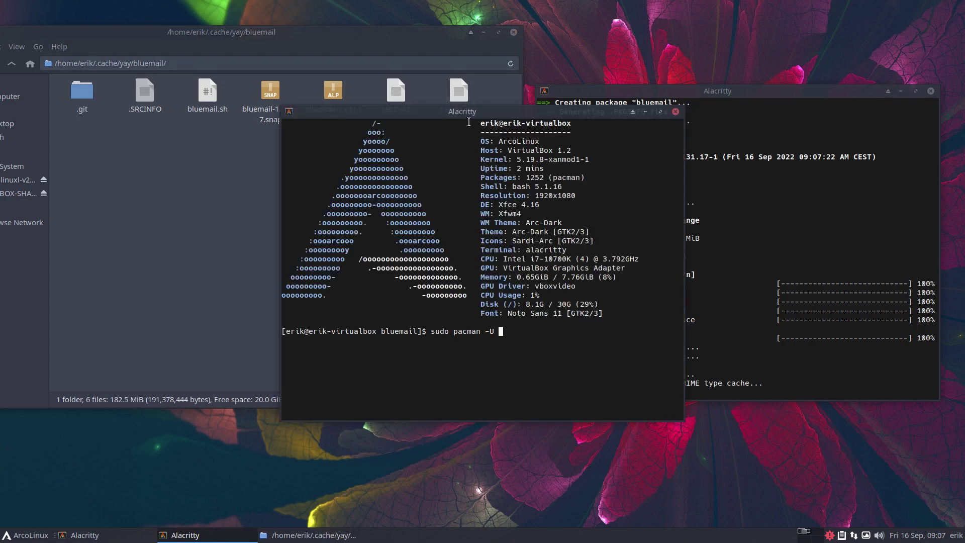
drag(471, 116, 466, 162)
text(blue)
key(Tab)
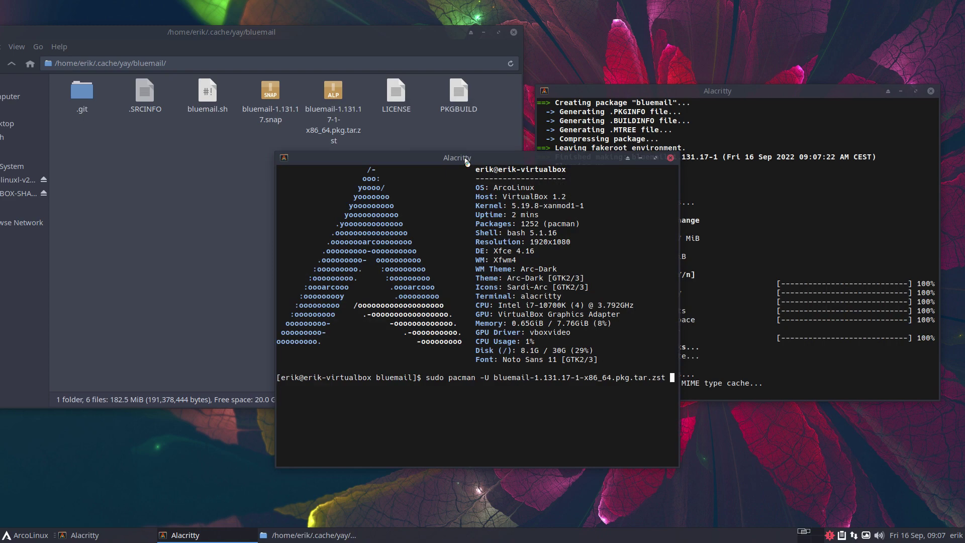
Step: Close both Alacritty terminals and the Thunar file manager window
click(670, 157)
click(930, 91)
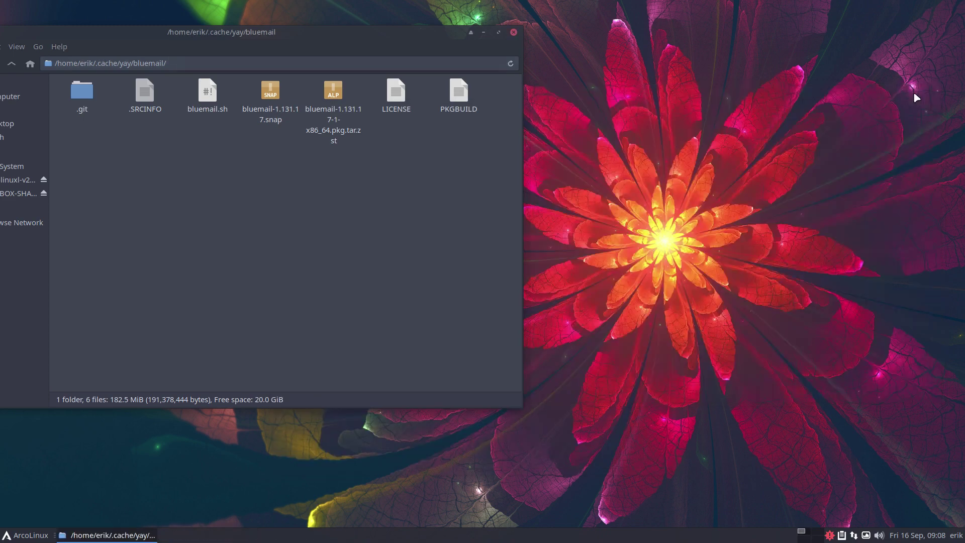
click(513, 32)
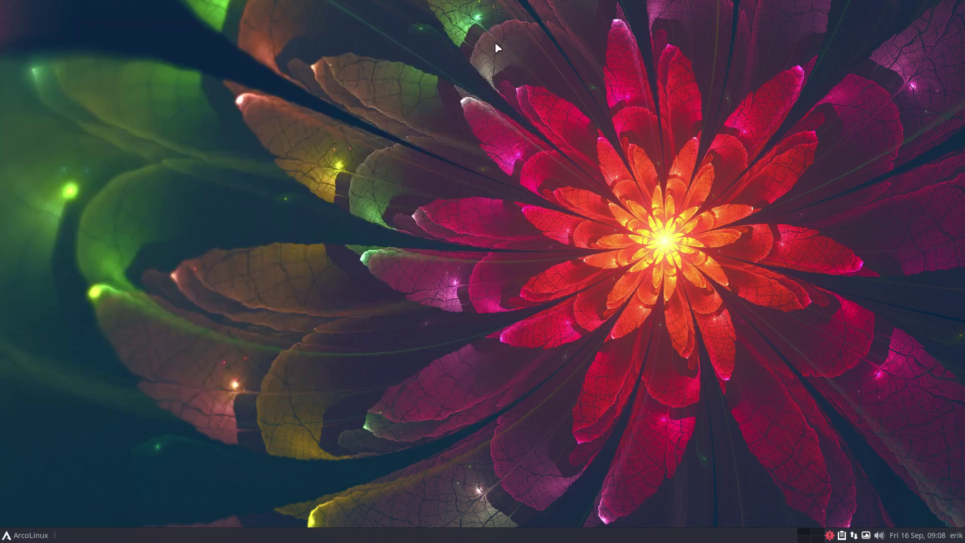
Step: Launch BlueMail by searching 'blue' in the Whisker Menu
click(27, 538)
text(blue)
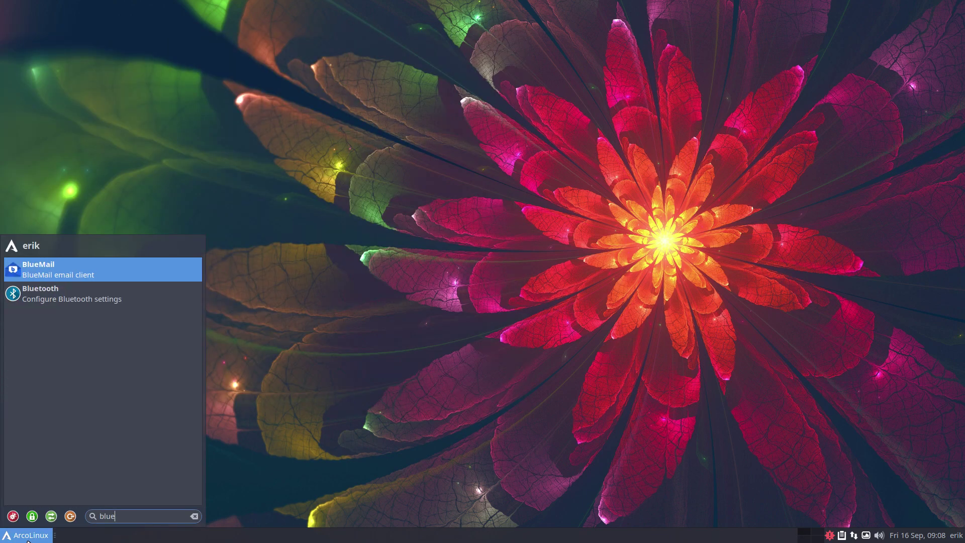
key(Return)
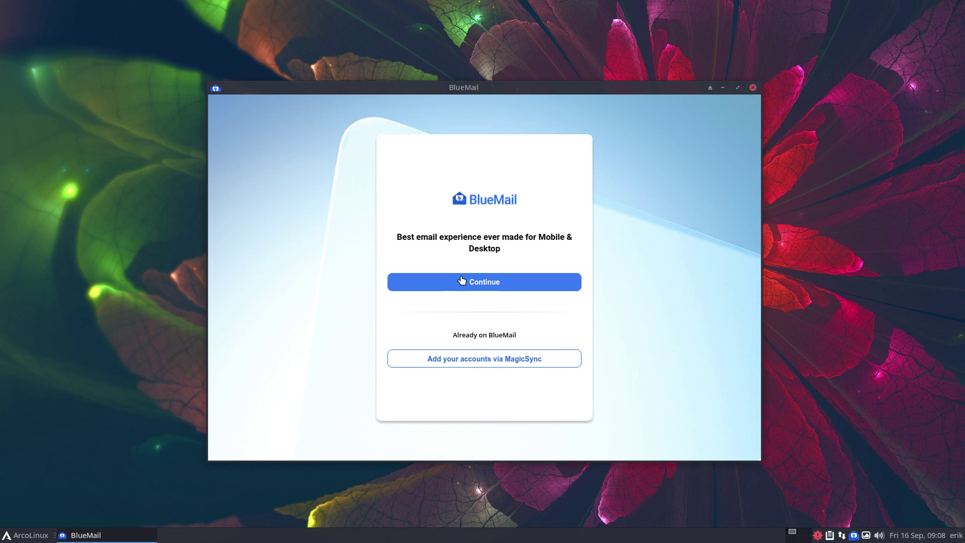
Step: Continue past BlueMail's welcome screen and focus the email address field for the Gmail account
click(514, 282)
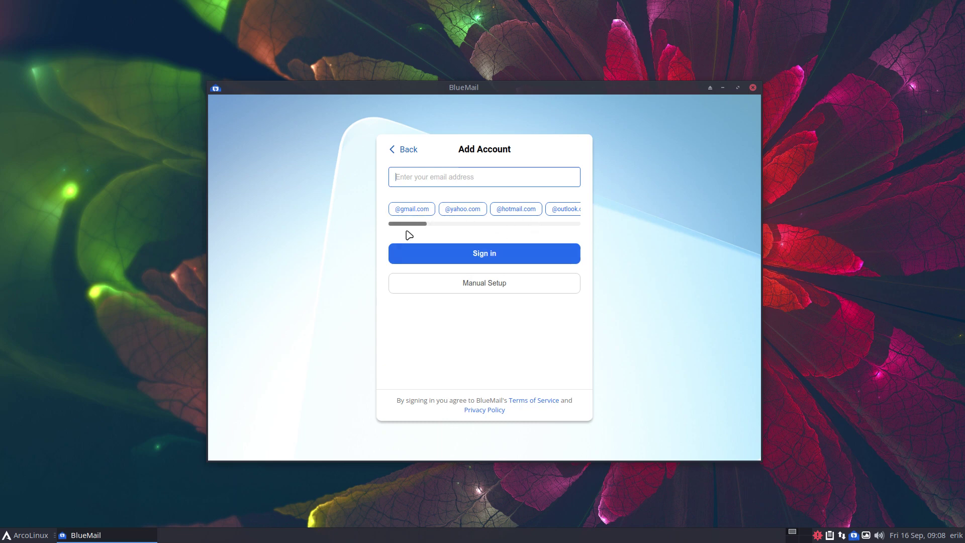
drag(422, 224, 546, 231)
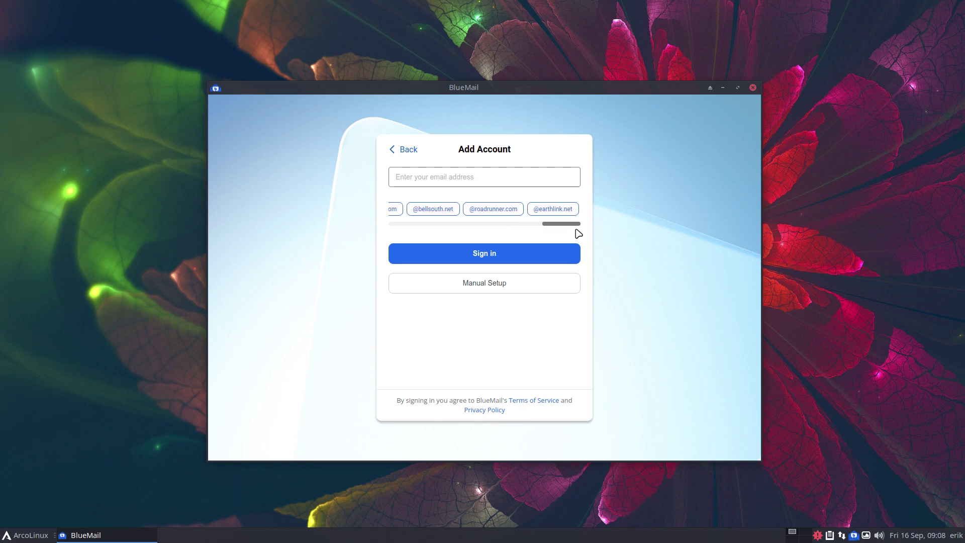
drag(577, 231, 392, 228)
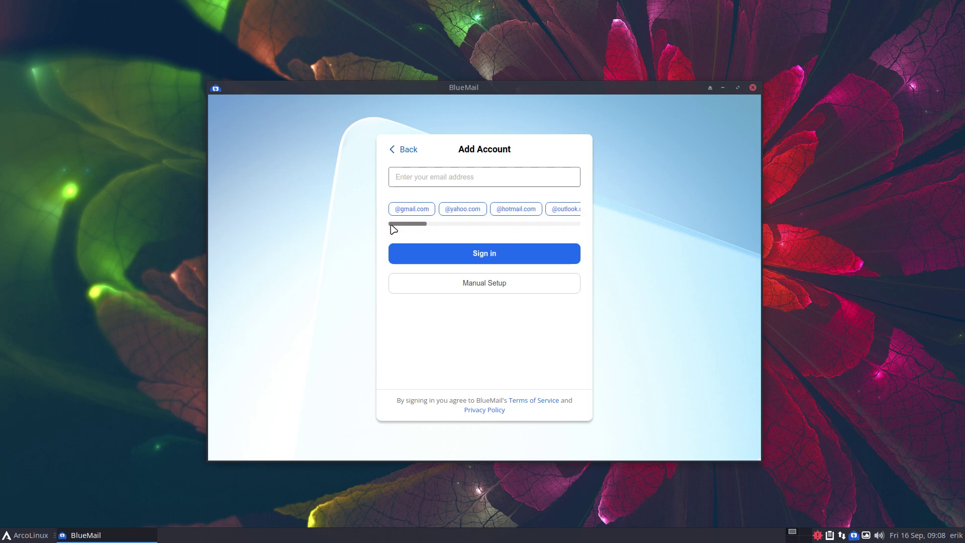
click(424, 178)
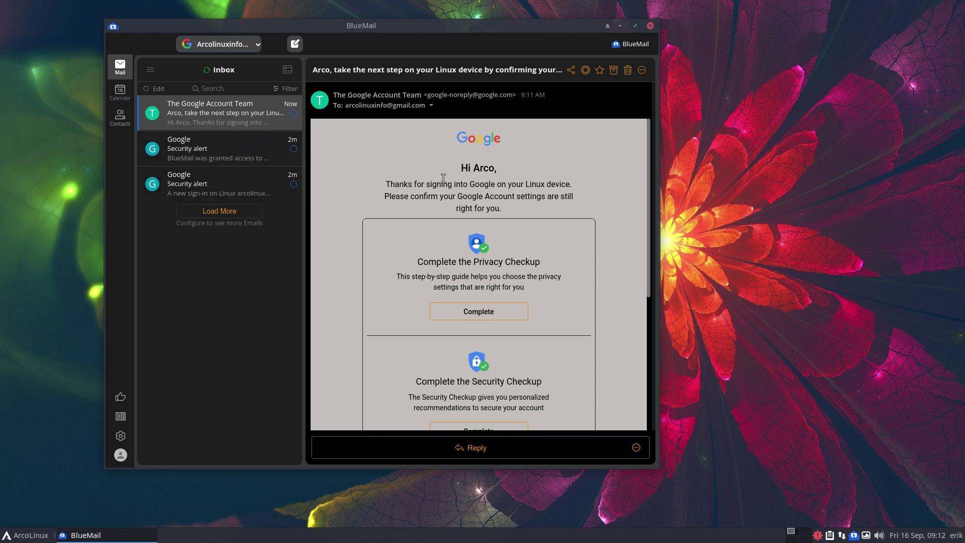
Step: Delete the Google Account Team email and both security alert emails, then shift the window right
click(628, 70)
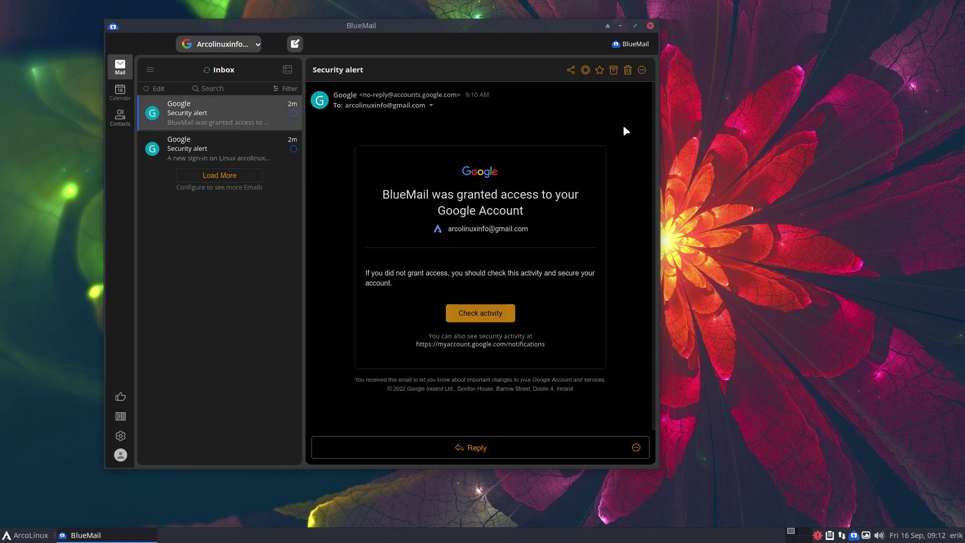
click(627, 71)
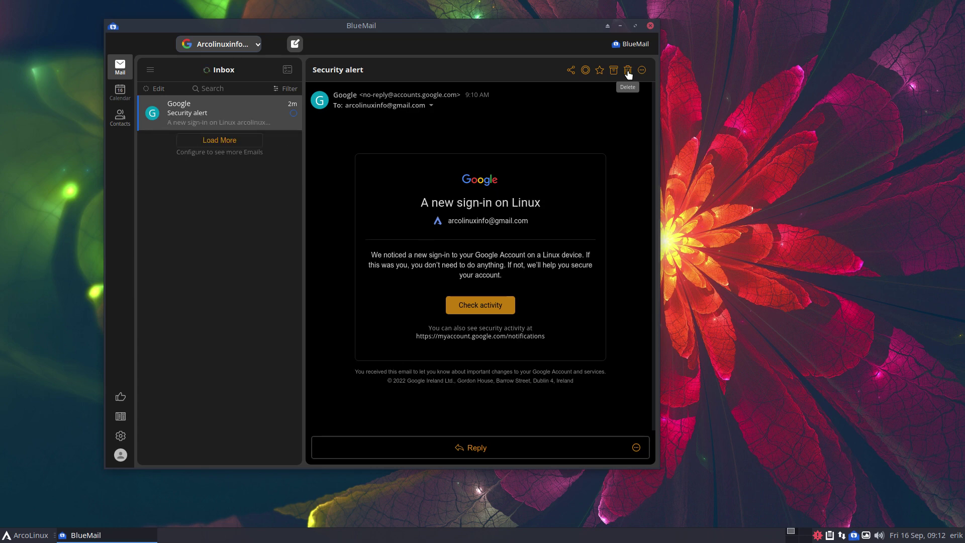
click(628, 71)
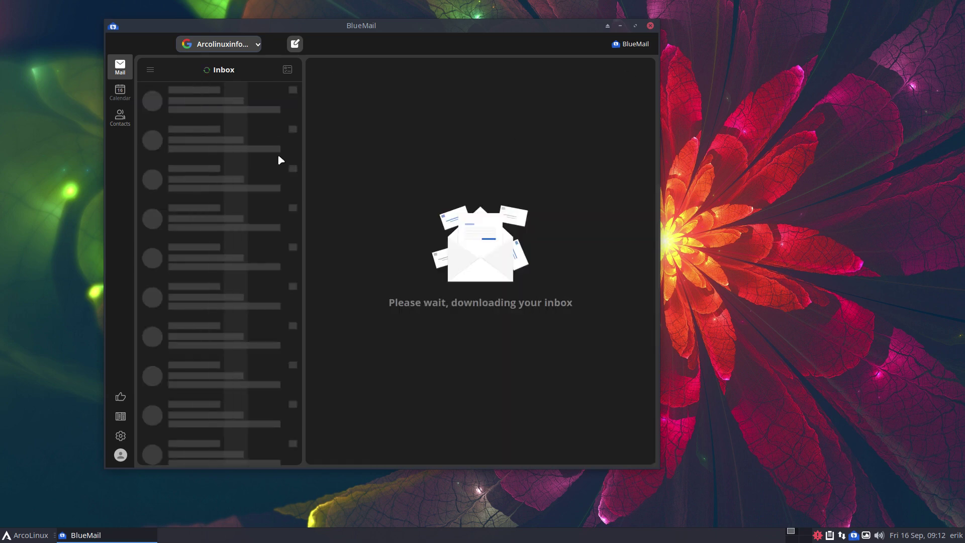
drag(443, 27, 541, 22)
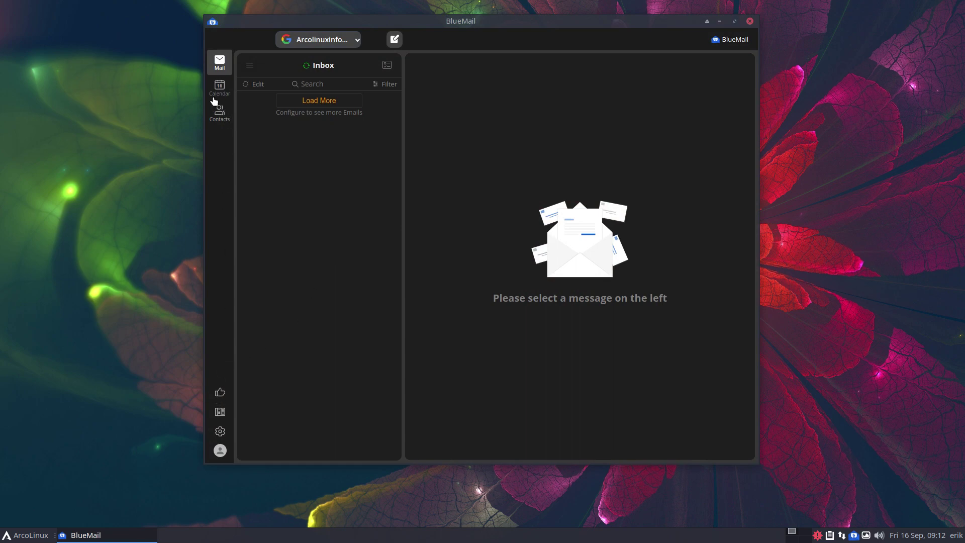
Step: Switch from Calendar to Contacts, then peek at the feedback and Layout Options popups
click(214, 99)
click(217, 116)
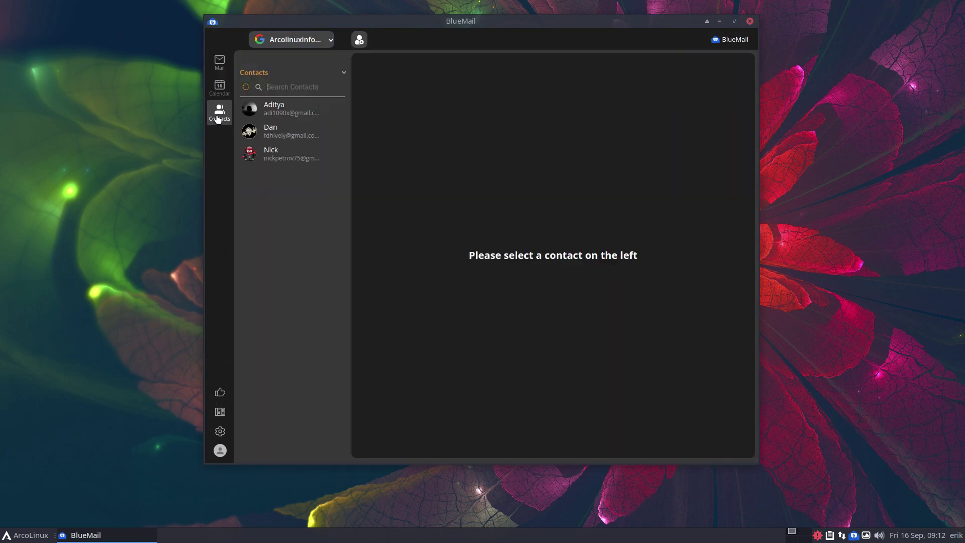
click(224, 399)
click(223, 389)
click(224, 413)
Step: Open BlueMail's global settings and check the dark mode choices without changing them
click(221, 431)
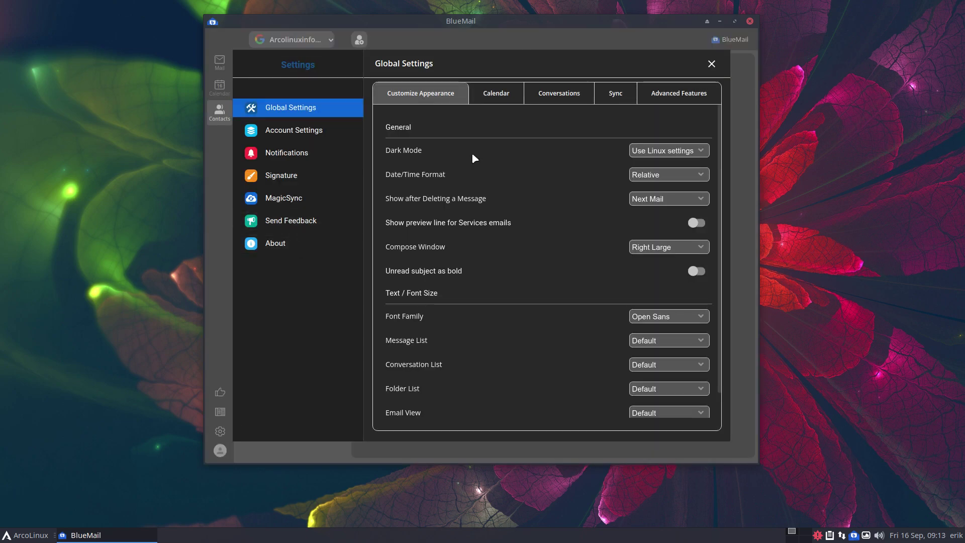
click(656, 149)
click(665, 151)
Step: Browse the Calendar, Conversations, Sync and Advanced Features settings tabs
click(508, 96)
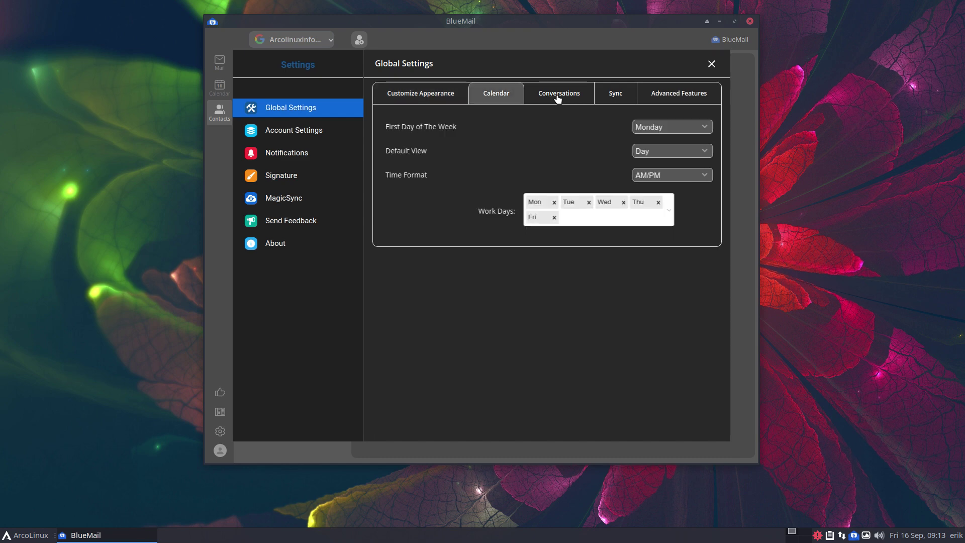
click(556, 99)
click(627, 98)
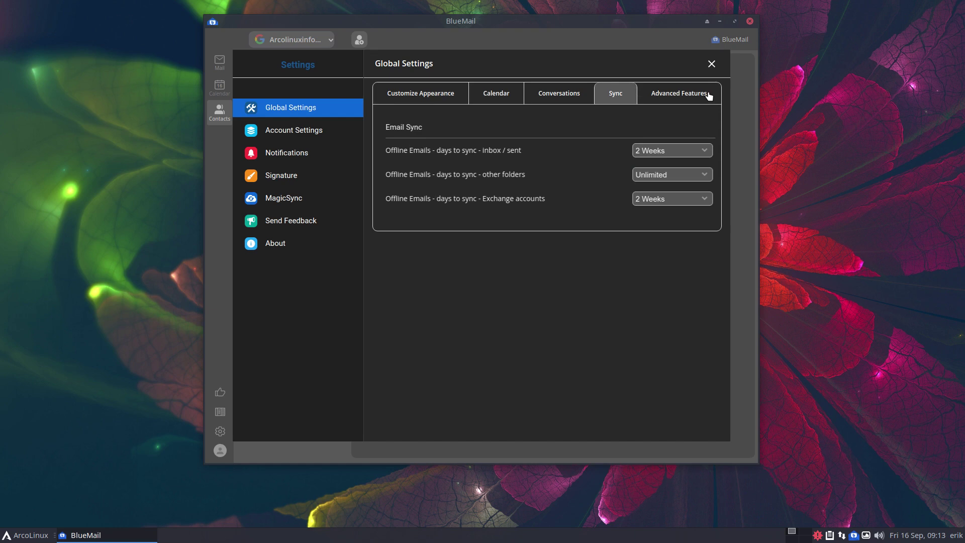
click(673, 100)
Step: Review the Account Settings, Notifications, Signature and MagicSync pages, selecting MagicSync's description text
click(316, 131)
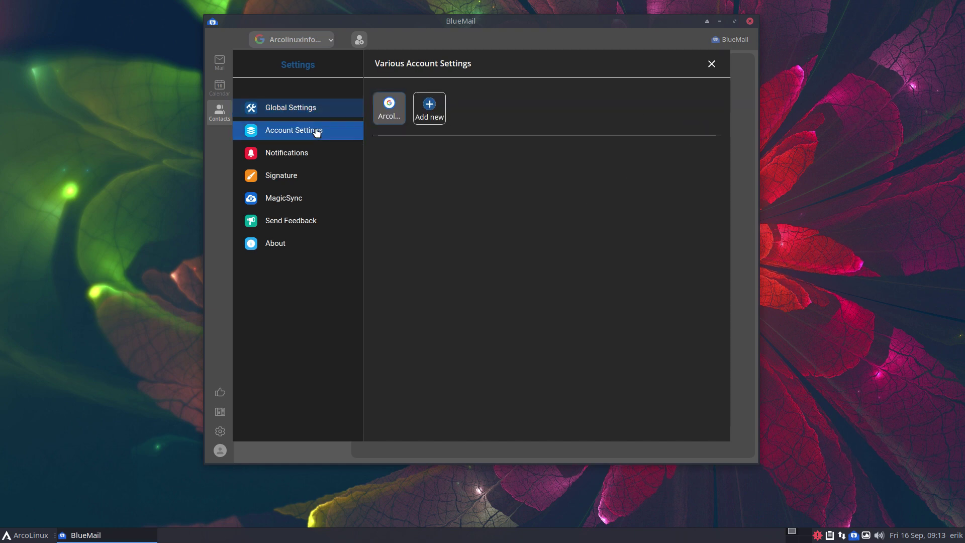
click(283, 156)
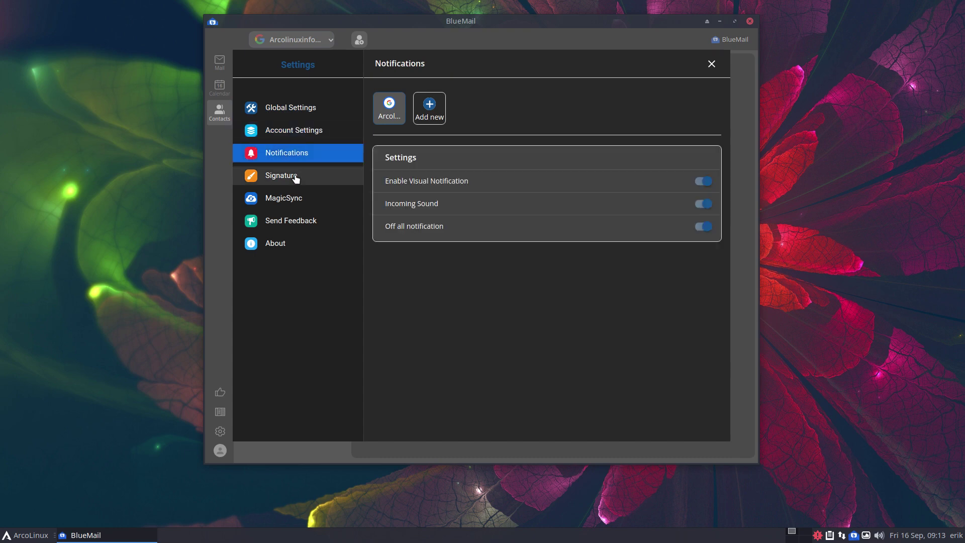
click(300, 180)
click(322, 200)
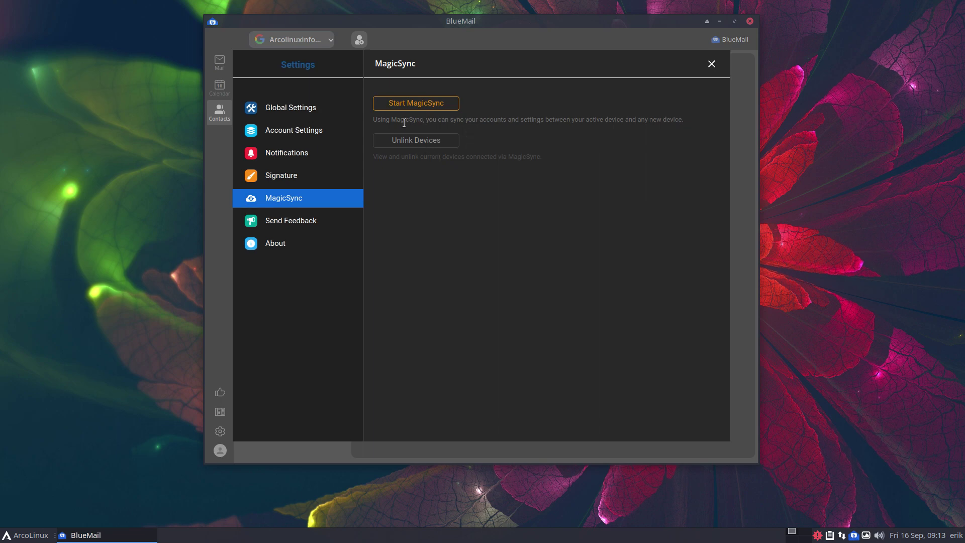
drag(391, 121, 662, 119)
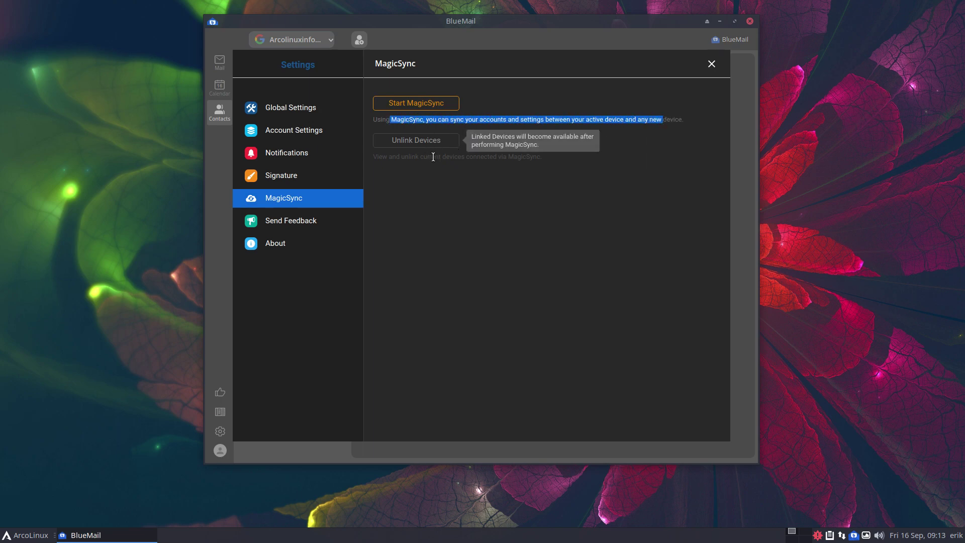
Step: View Send Feedback and the About version info, then close Settings back to Contacts
click(305, 223)
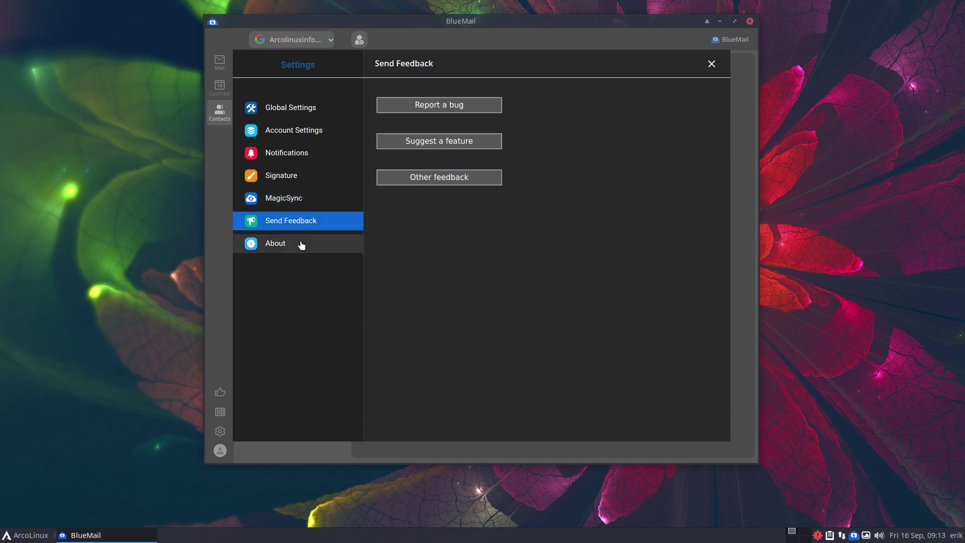
click(302, 245)
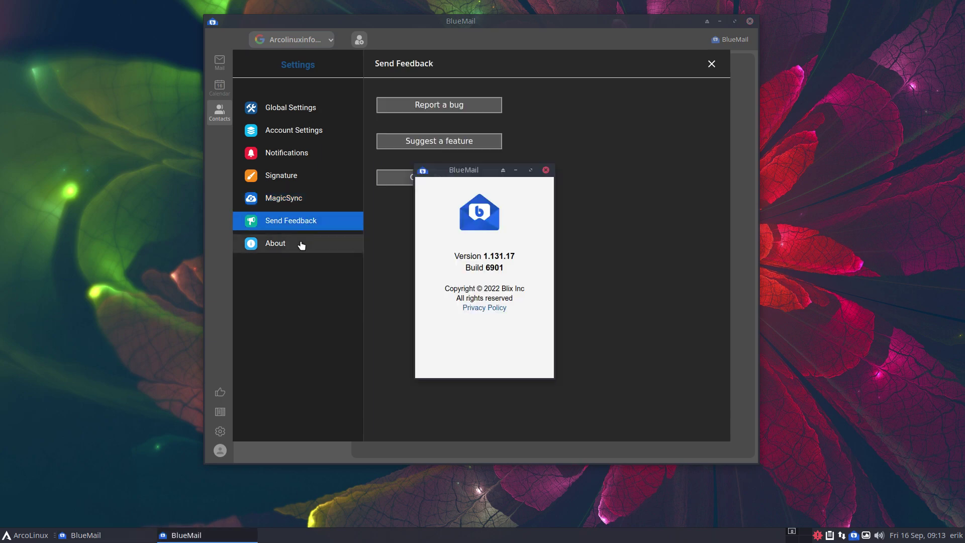
click(545, 170)
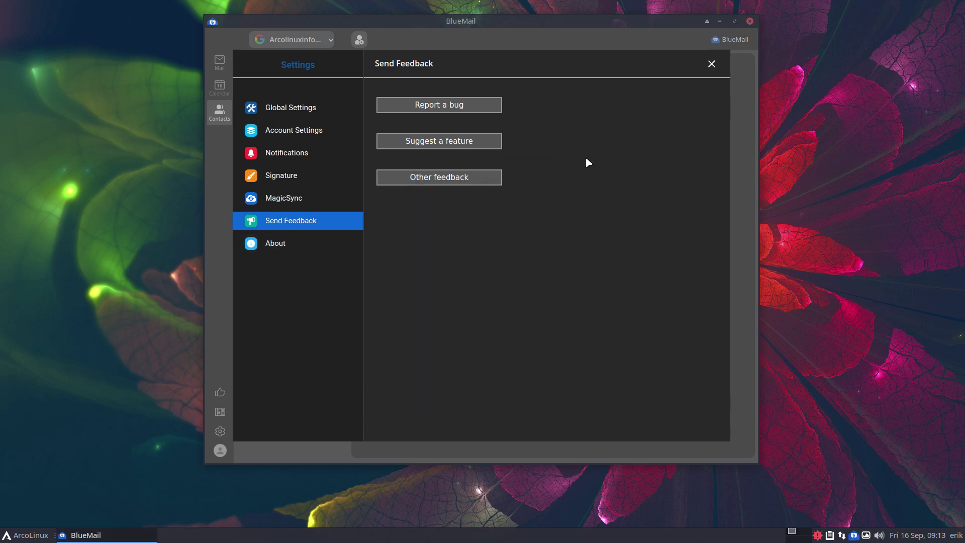
click(711, 64)
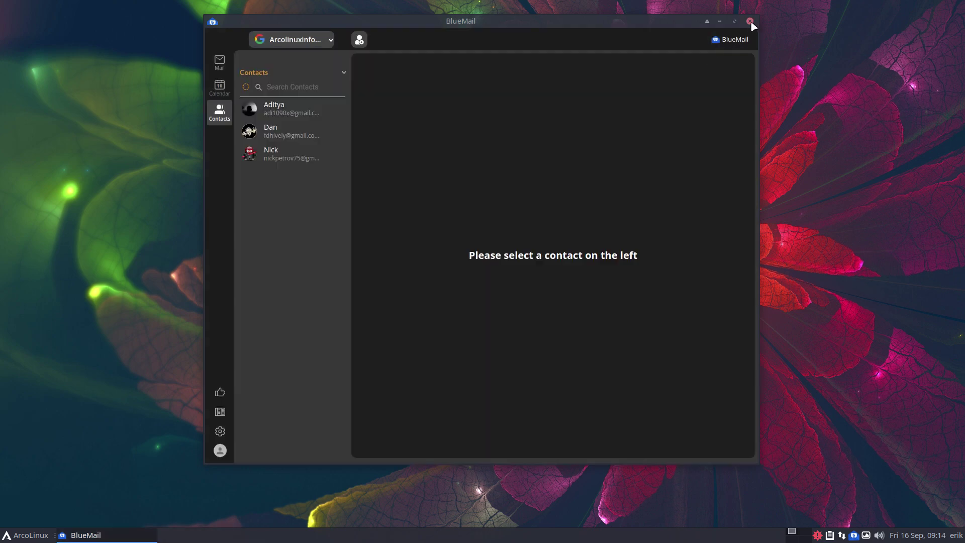